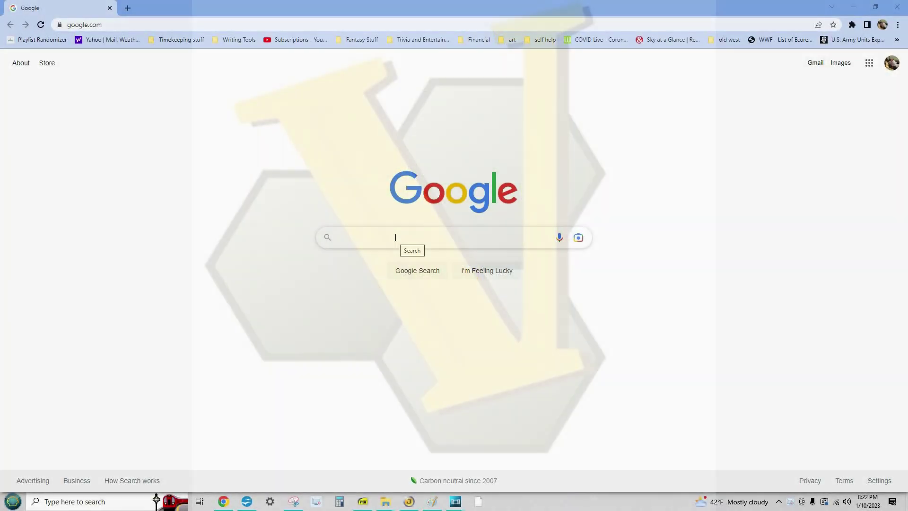
# Search Google for 'vassalengine', open vassalengine.org, and download VASSAL-3.6.9-windows-x86_64.exe.
pyautogui.click(395, 237)
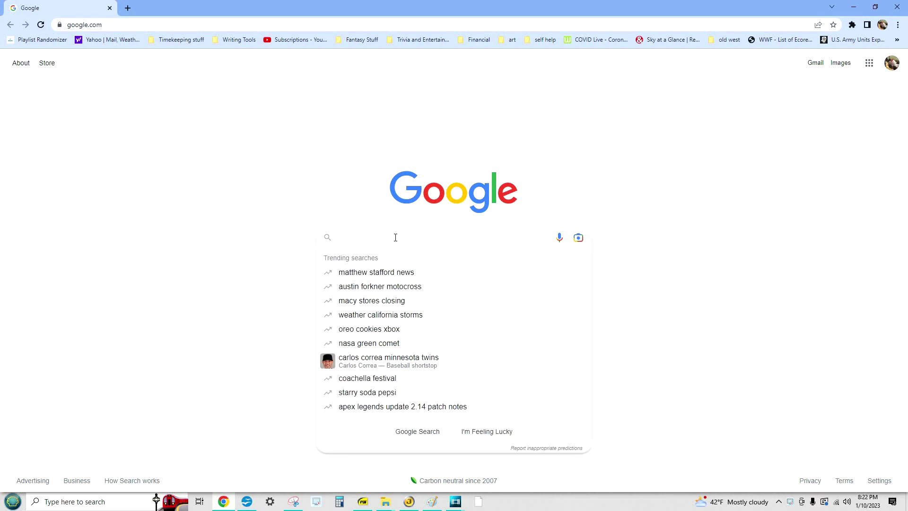
pyautogui.write('vassalengine')
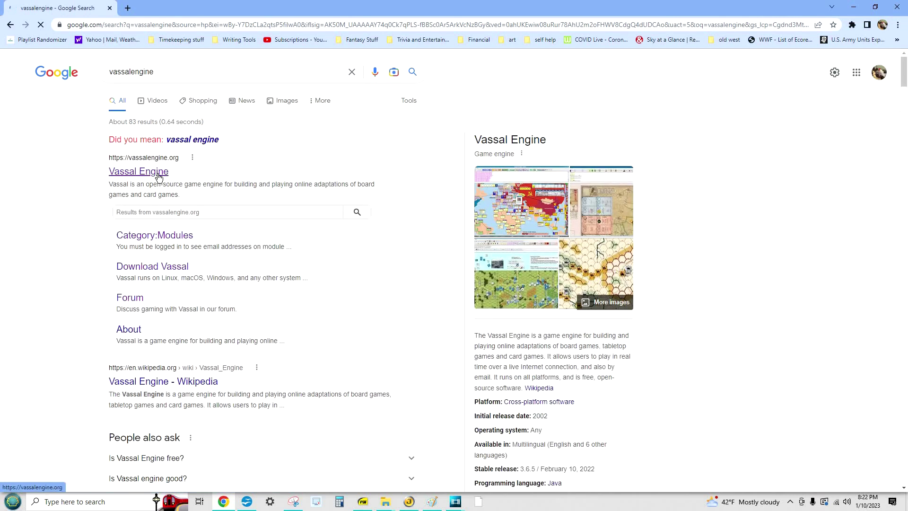
pyautogui.click(158, 173)
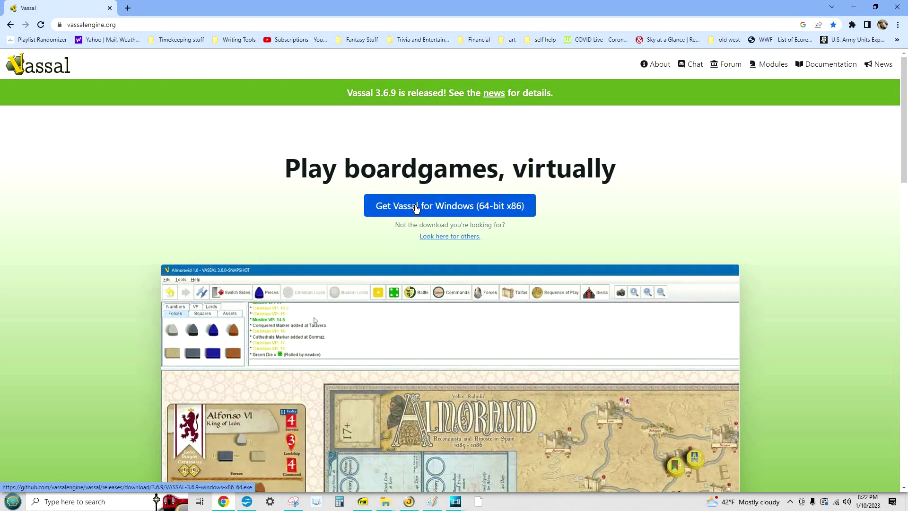
pyautogui.click(416, 209)
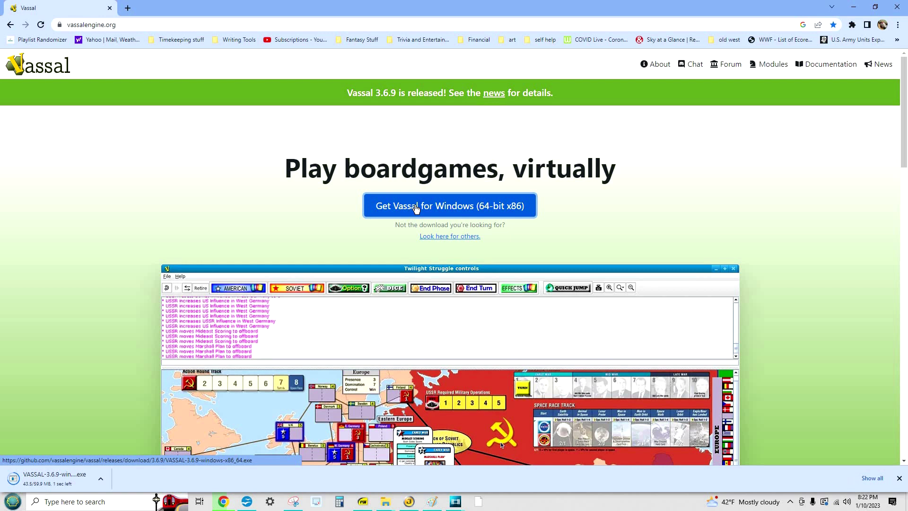
# Run the downloaded VASSAL installer, allowing it past the unrecognized-app warning with Run anyway.
pyautogui.click(100, 485)
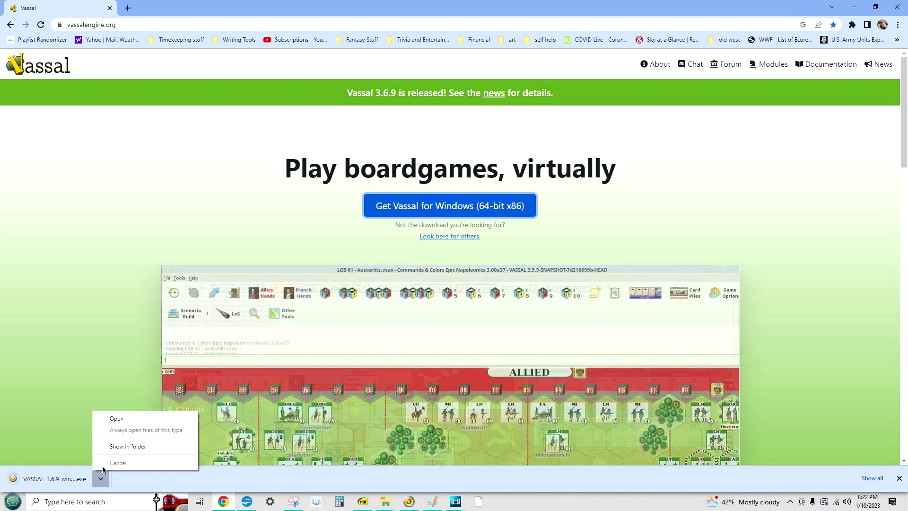
pyautogui.click(117, 419)
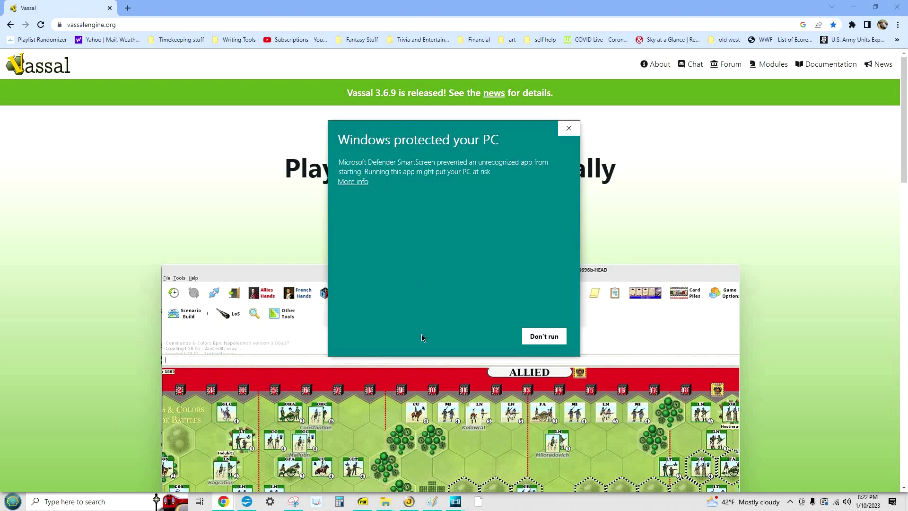
pyautogui.click(356, 183)
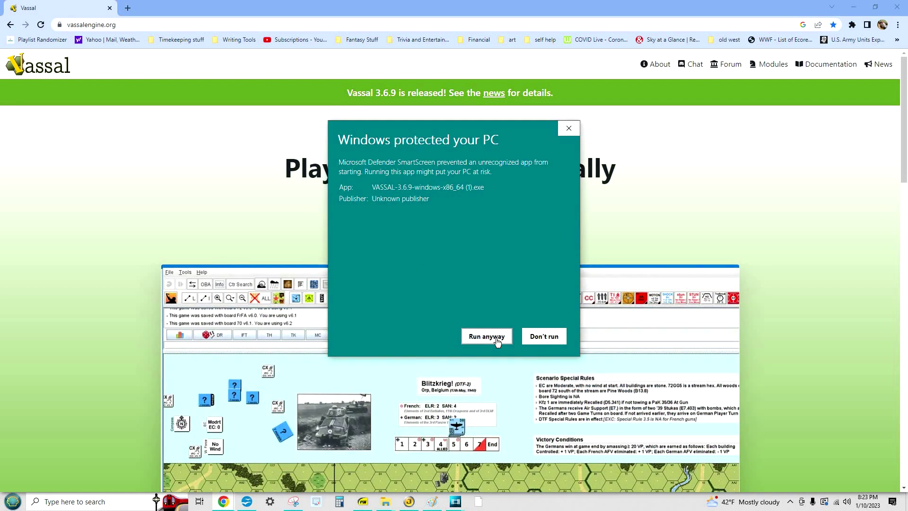
pyautogui.click(496, 339)
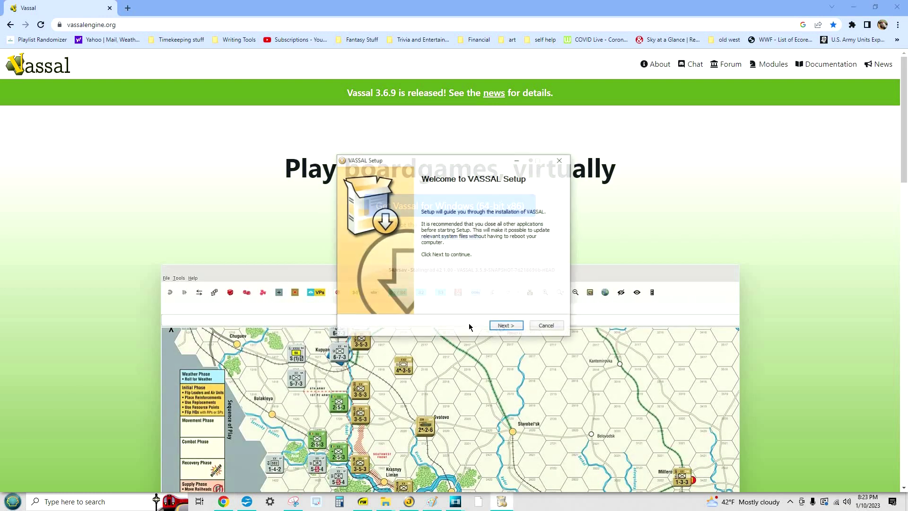
# Install VASSAL with the Standard setup type through to the Completing page.
pyautogui.click(506, 326)
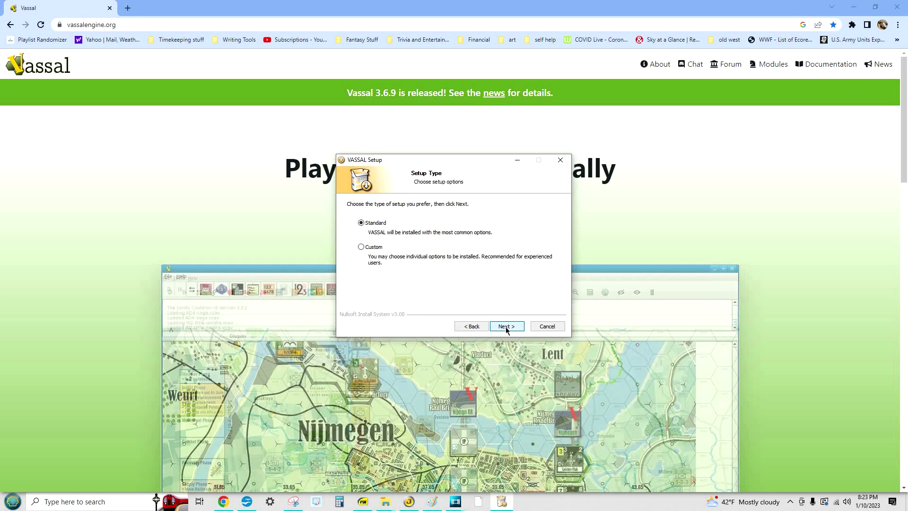
pyautogui.click(506, 326)
pyautogui.click(506, 326)
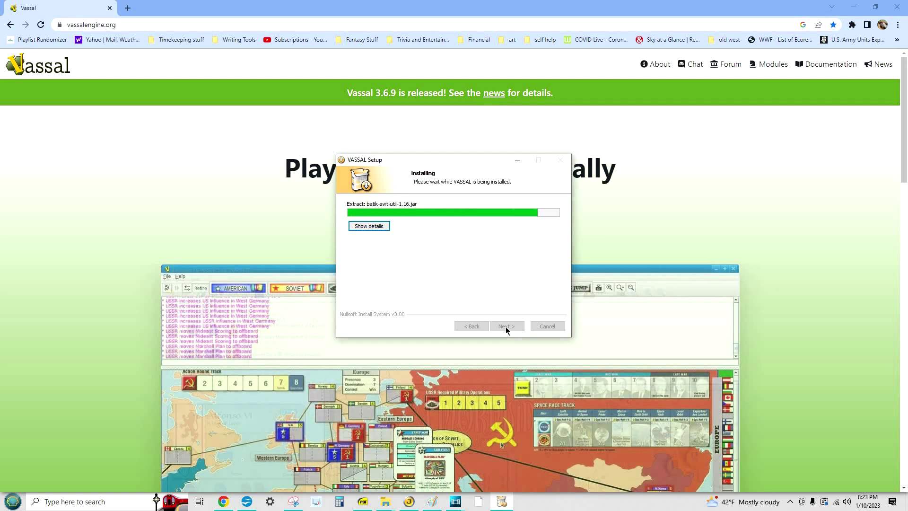
pyautogui.click(505, 327)
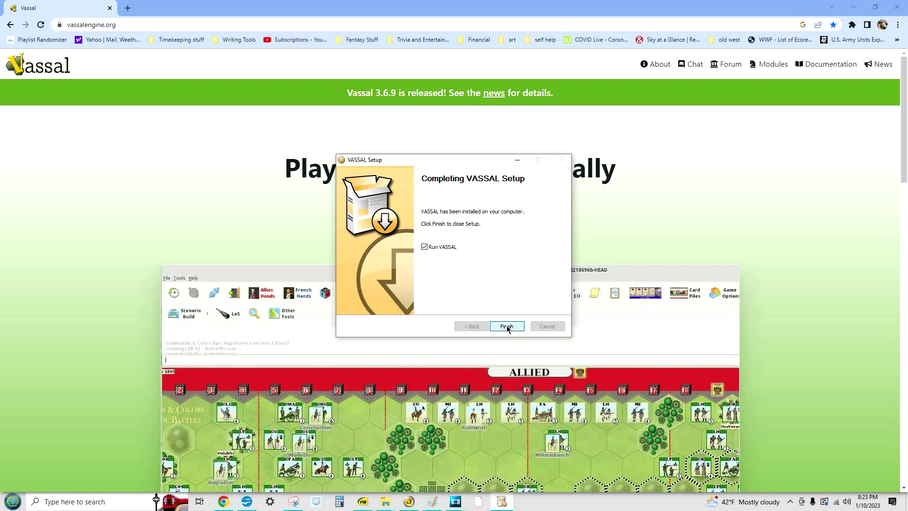
# Finish setup with Run VASSAL checked so VASSAL 3.6.9 opens its Module Library.
pyautogui.click(506, 327)
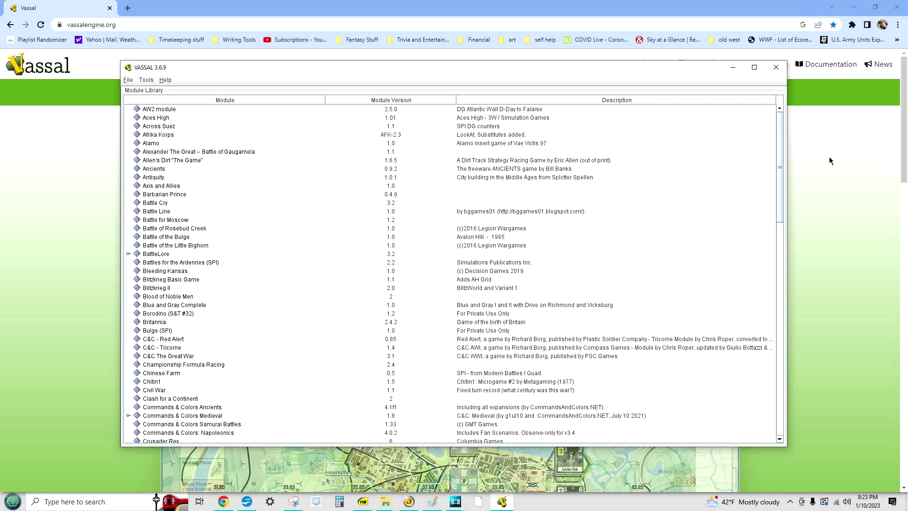
# Search the Vassal wiki modules for 'napoleon at waterloo' and open the Module:Napoleon at Waterloo page.
pyautogui.click(830, 157)
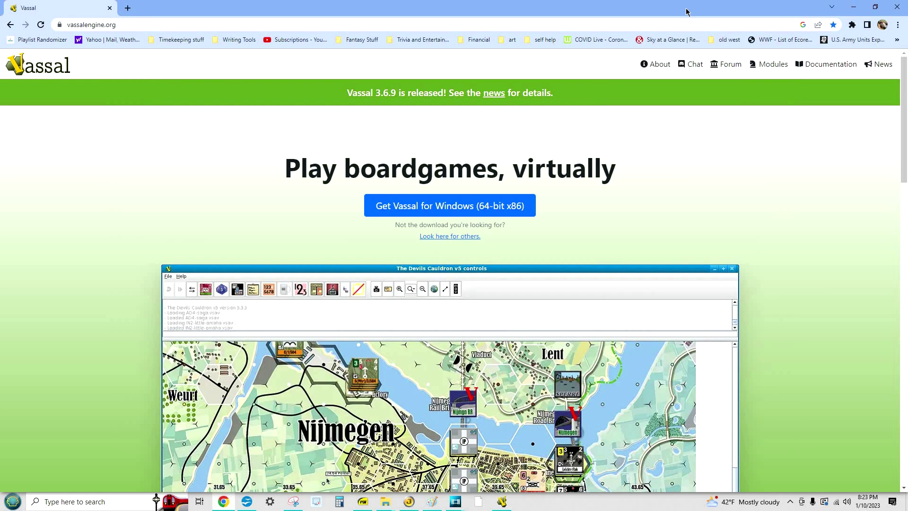
pyautogui.click(767, 65)
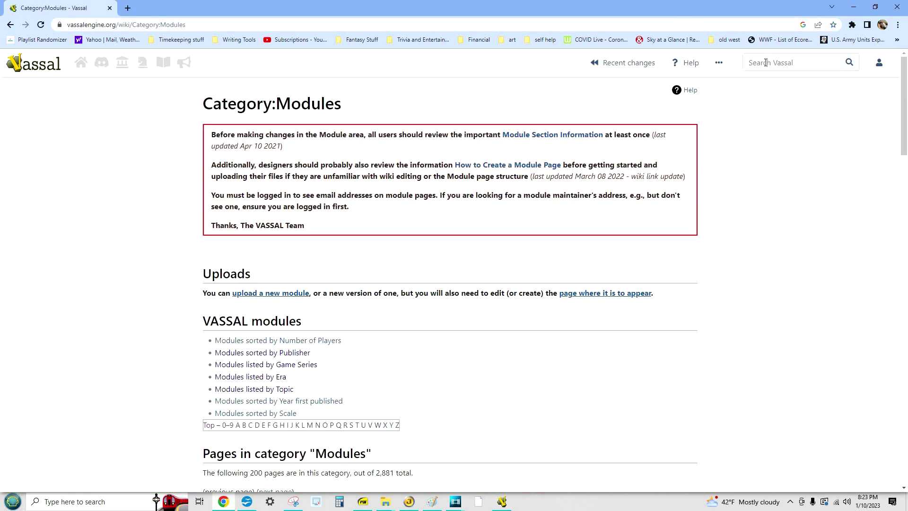
pyautogui.click(766, 62)
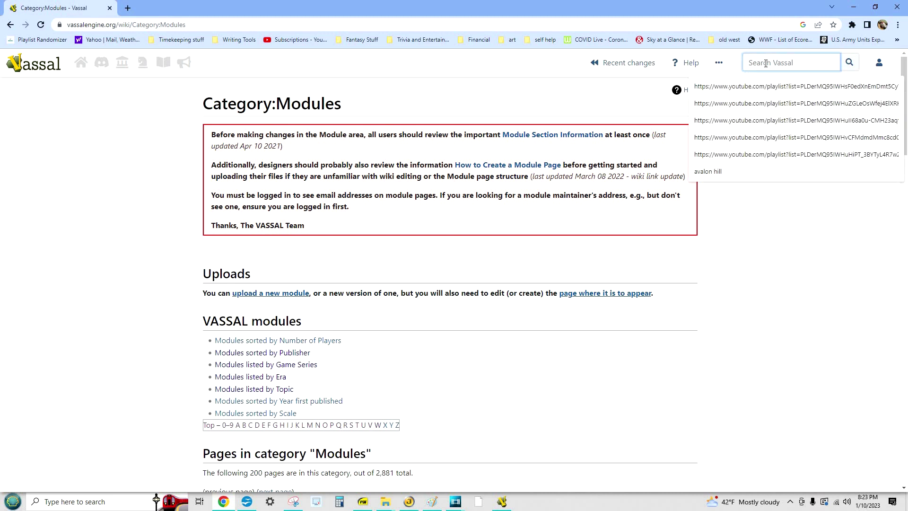
pyautogui.write('nap')
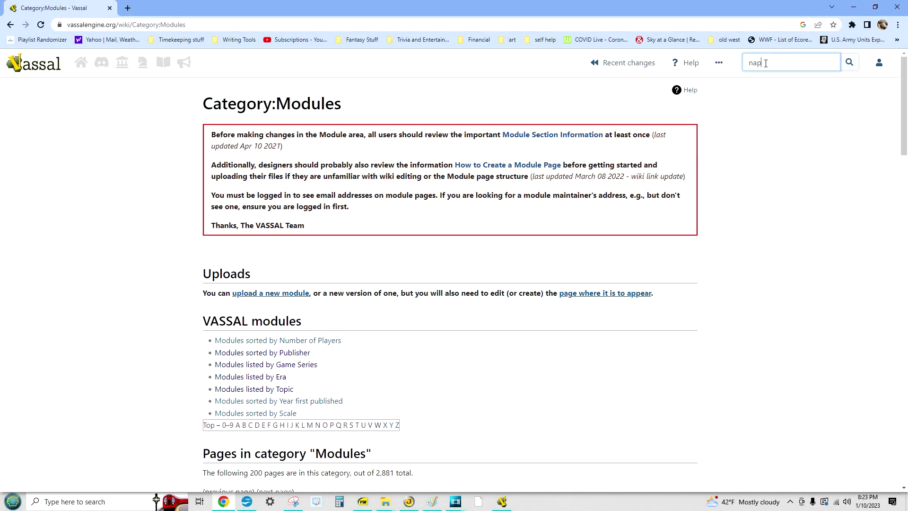
pyautogui.write('oleon ')
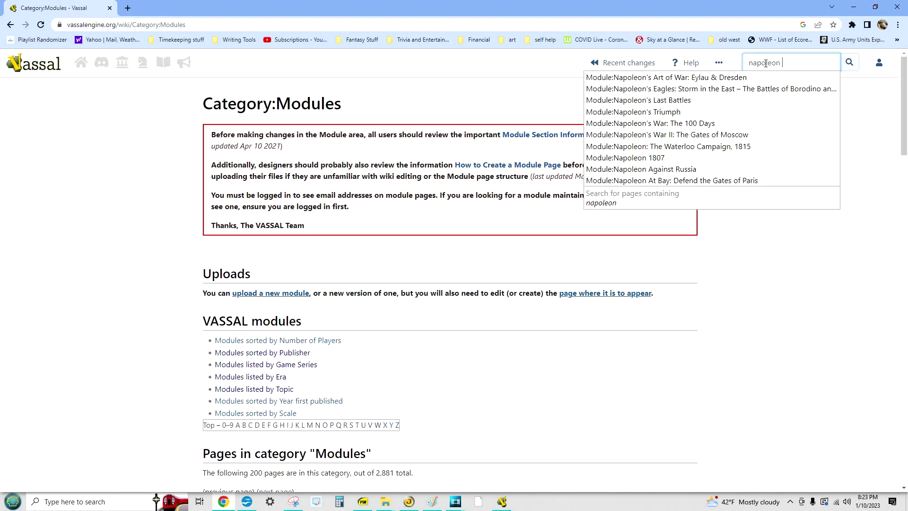
pyautogui.write('at war')
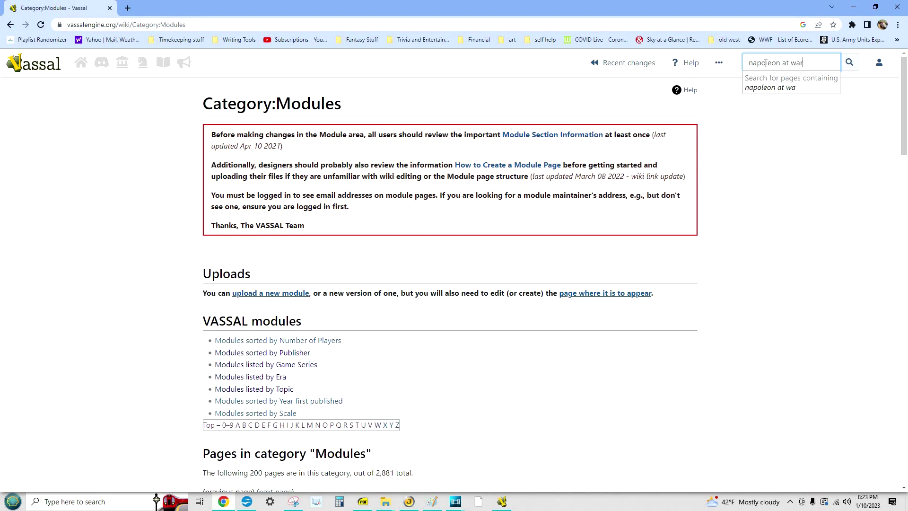
pyautogui.write('terloo')
pyautogui.press('BackSpace')
pyautogui.press('BackSpace')
pyautogui.write('oo')
pyautogui.press('Return')
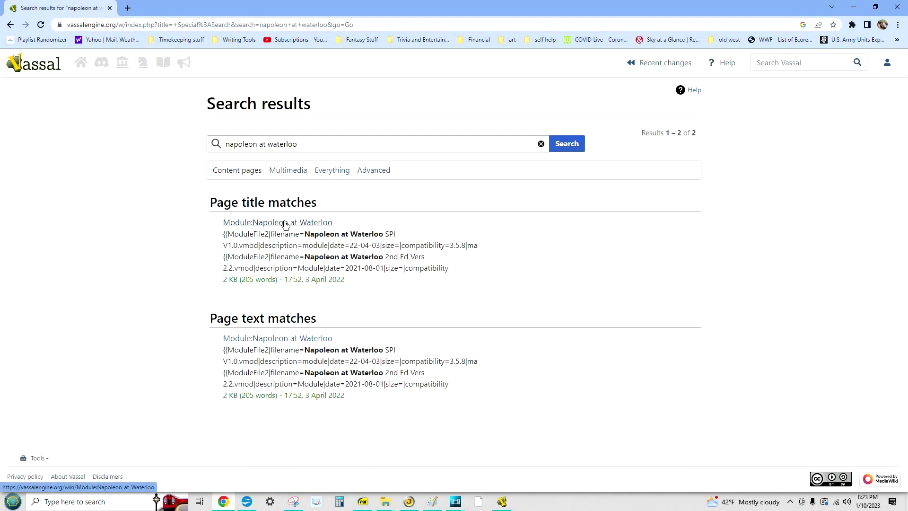
pyautogui.click(285, 224)
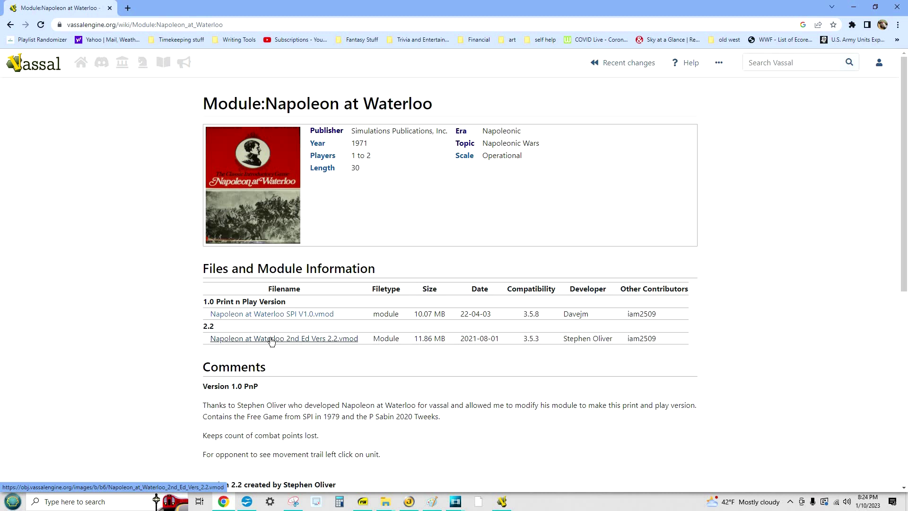
# Download 'Napoleon at Waterloo 2nd Ed Vers 2.2.vmod' and open it in VASSAL.
pyautogui.click(272, 338)
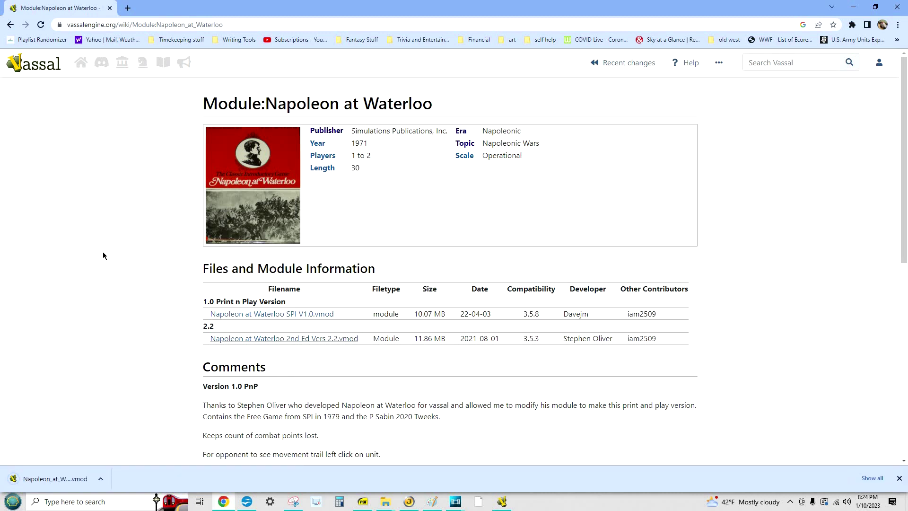
pyautogui.click(102, 479)
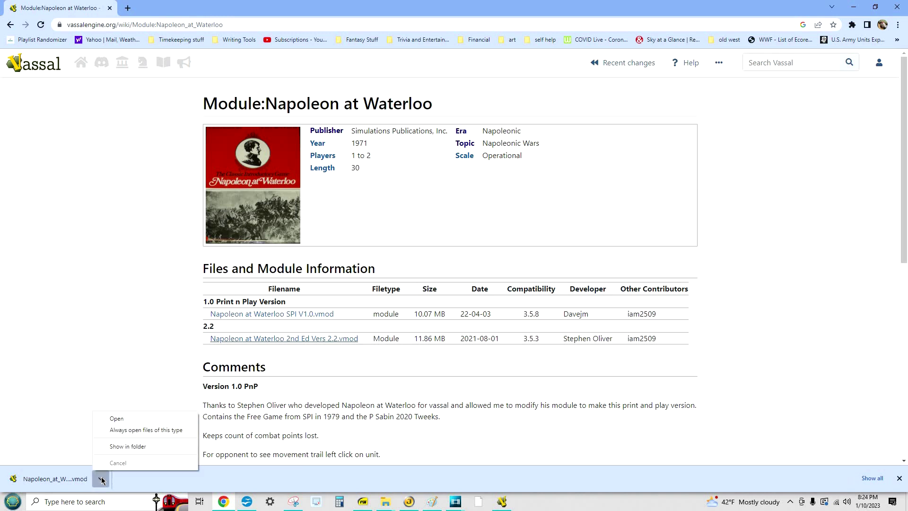
pyautogui.click(132, 419)
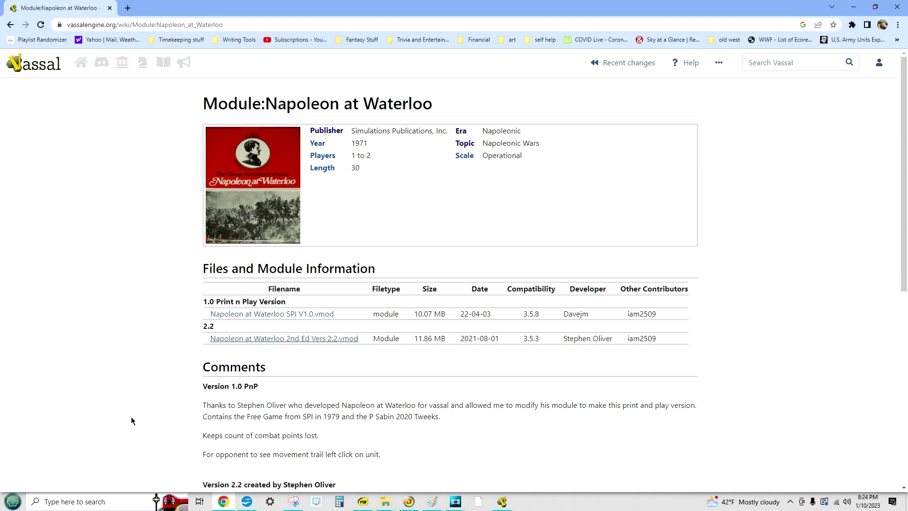
pyautogui.click(503, 503)
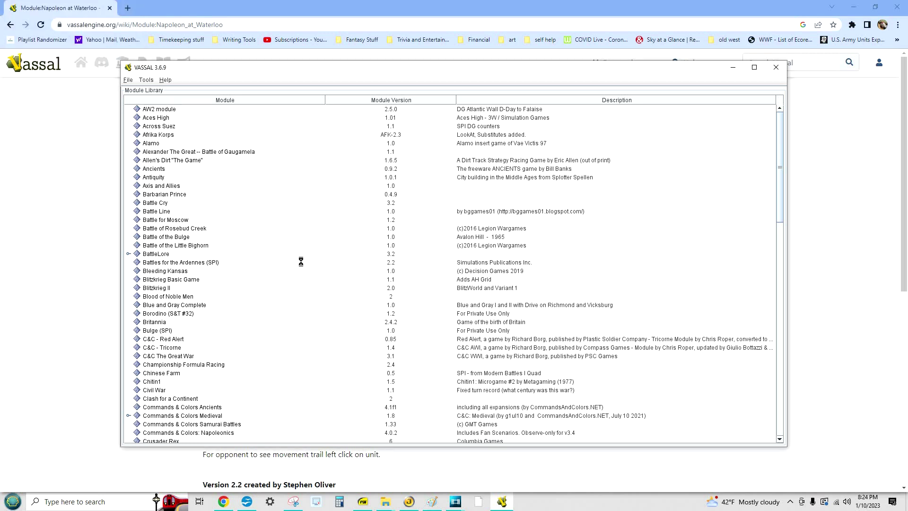
# Scroll the Module Library down to Napoleon at Waterloo 2nd Edition to launch it.
pyautogui.scroll(-5, 230, 305)
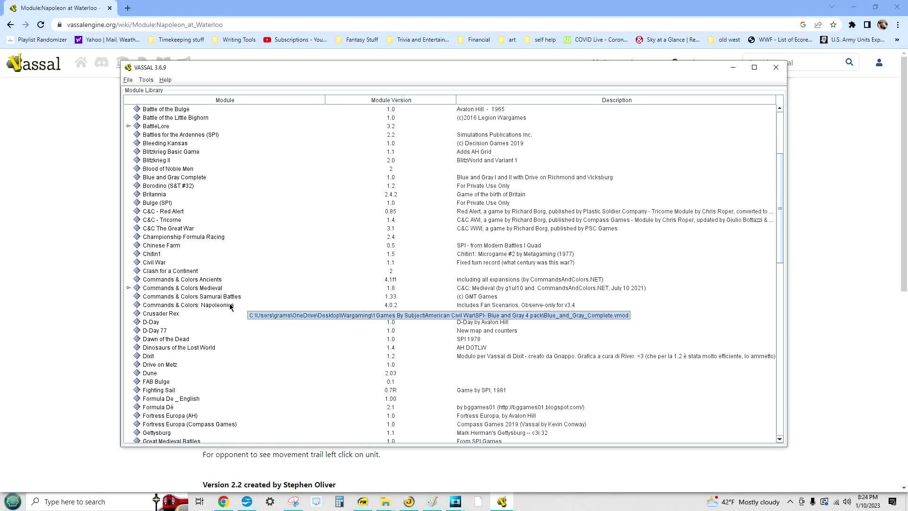
pyautogui.scroll(-10, 230, 306)
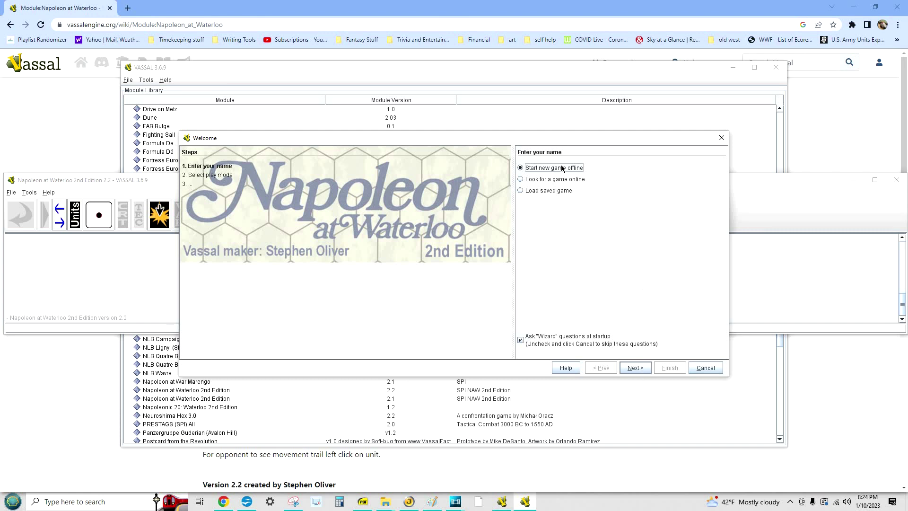
# Start a new offline game with a player name, Beginning Setup, and the Solitaire side.
pyautogui.click(635, 369)
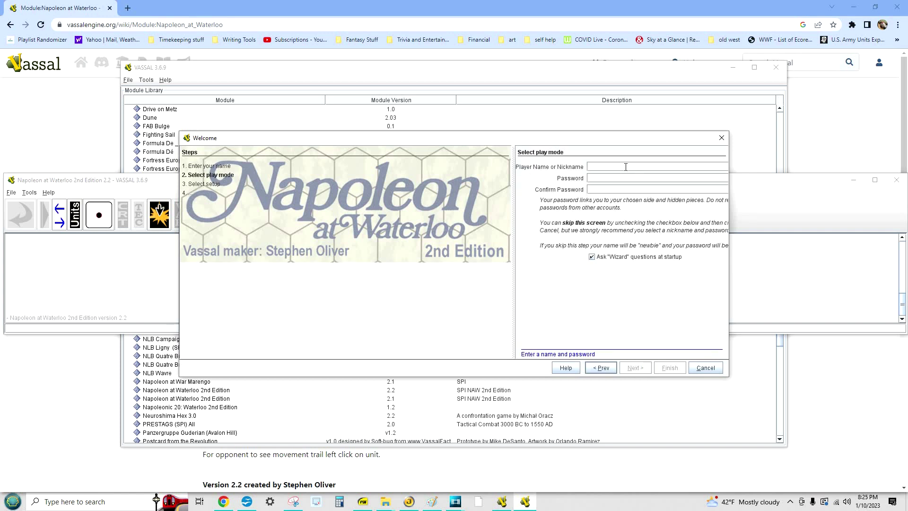
pyautogui.write('ggg')
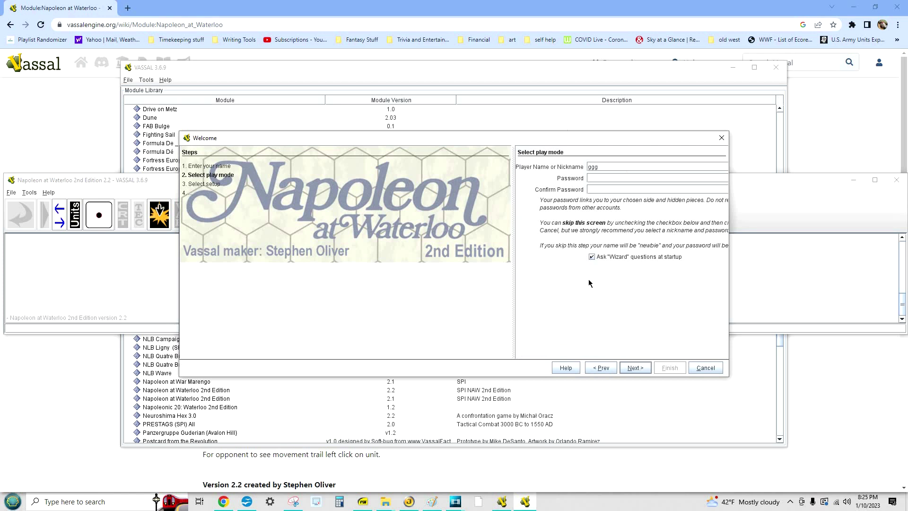
pyautogui.click(630, 369)
pyautogui.click(575, 168)
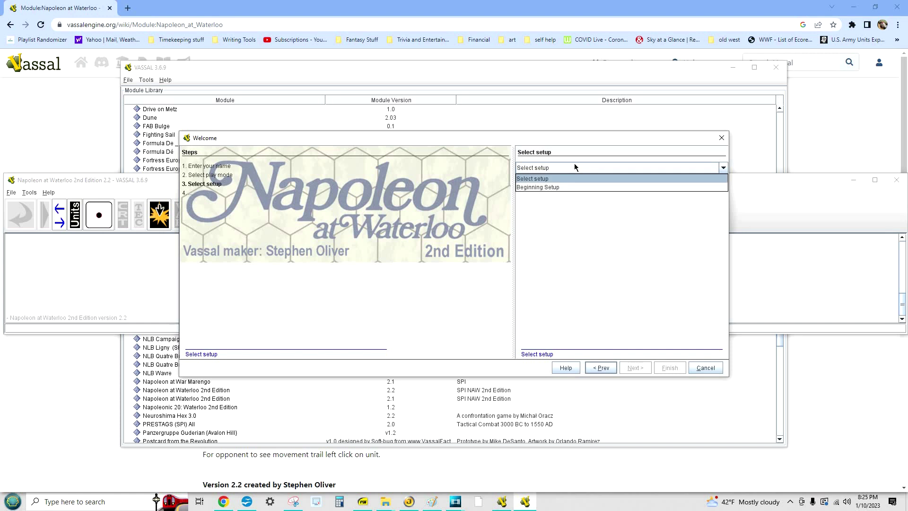
pyautogui.click(550, 187)
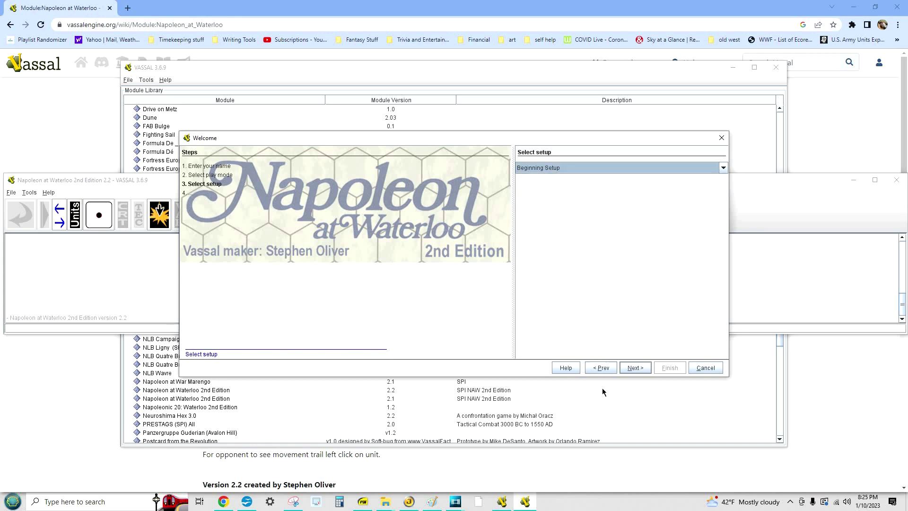
pyautogui.click(639, 370)
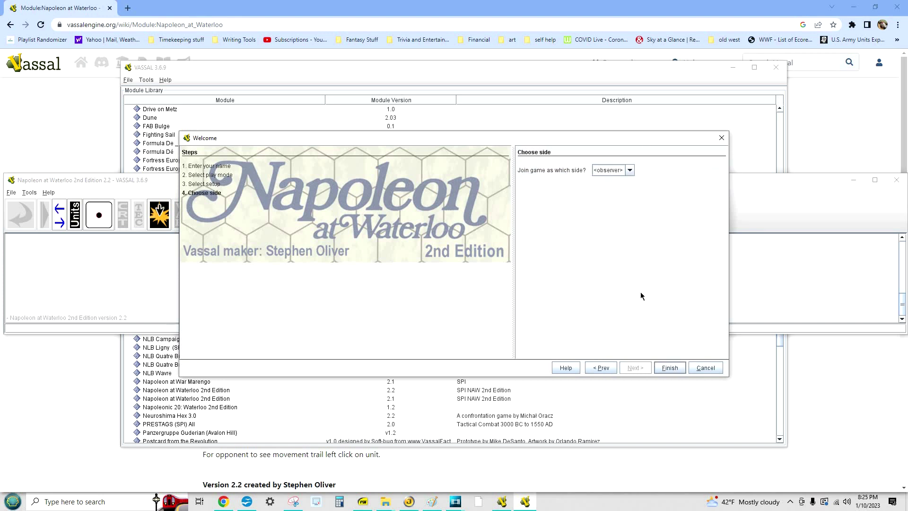
pyautogui.click(621, 172)
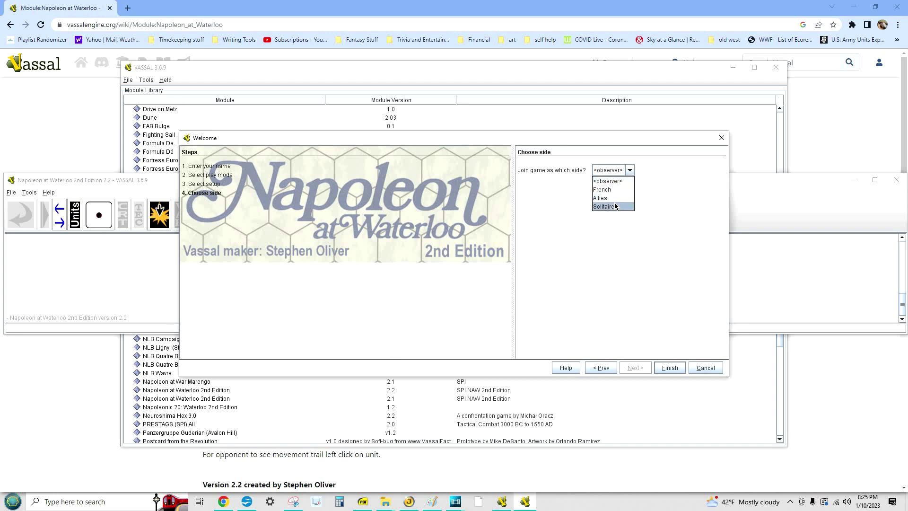
pyautogui.click(613, 206)
pyautogui.click(669, 368)
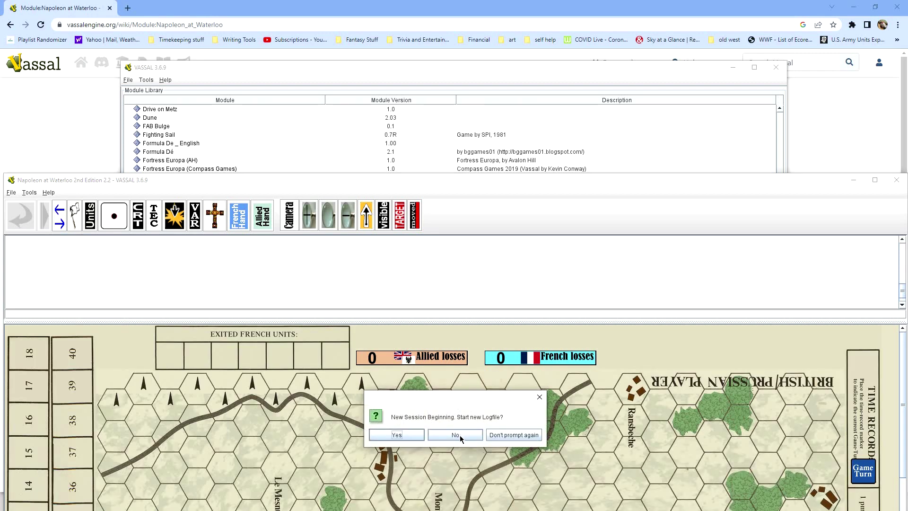
# Decline a new logfile, maximize the game window, and select the red 3-5 counter.
pyautogui.click(455, 435)
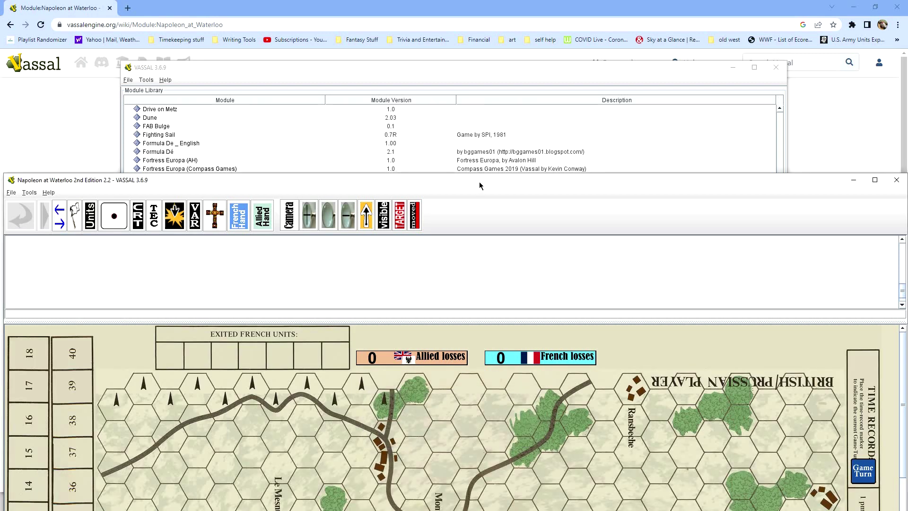
pyautogui.moveTo(477, 182); pyautogui.dragTo(486, 2)
pyautogui.scroll(-5, 501, 361)
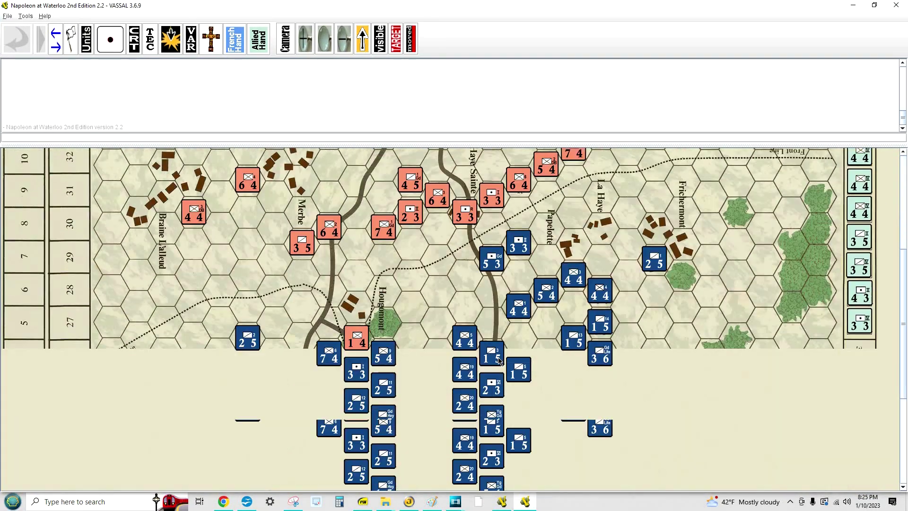
pyautogui.scroll(2, 581, 269)
pyautogui.click(574, 260)
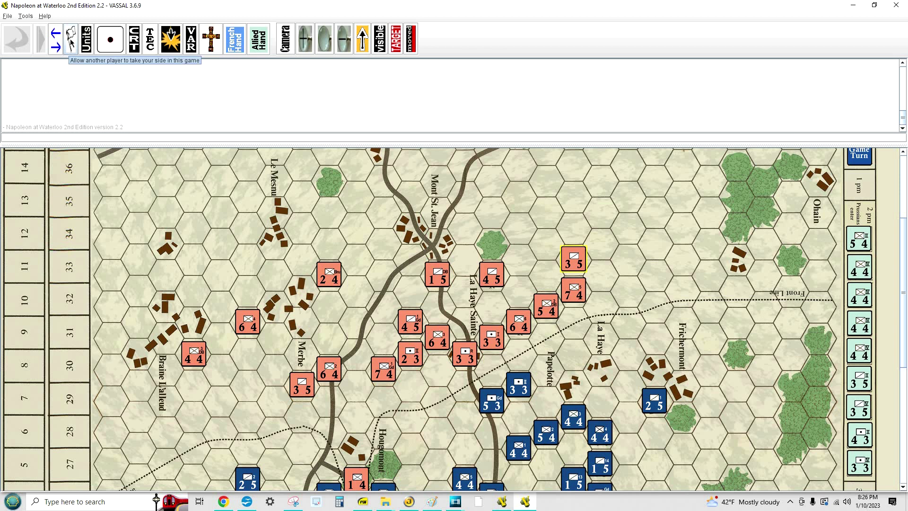
pyautogui.click(70, 42)
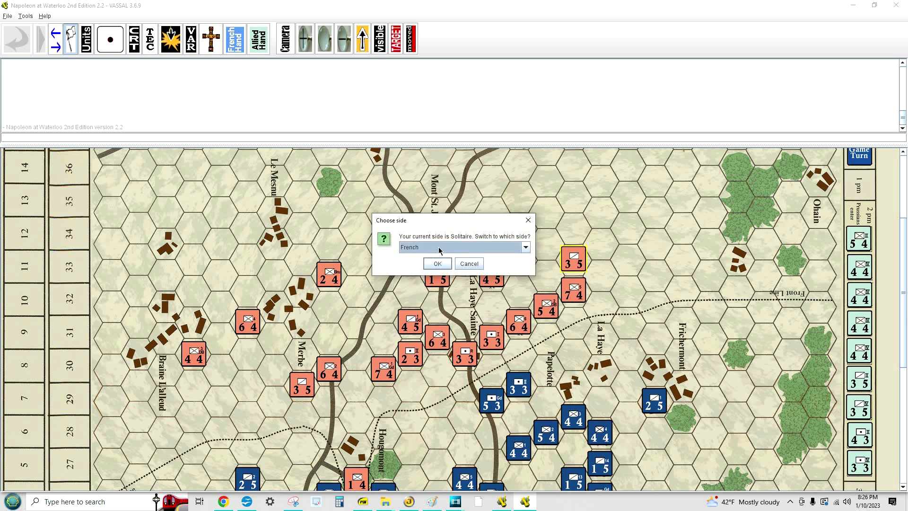
pyautogui.click(439, 247)
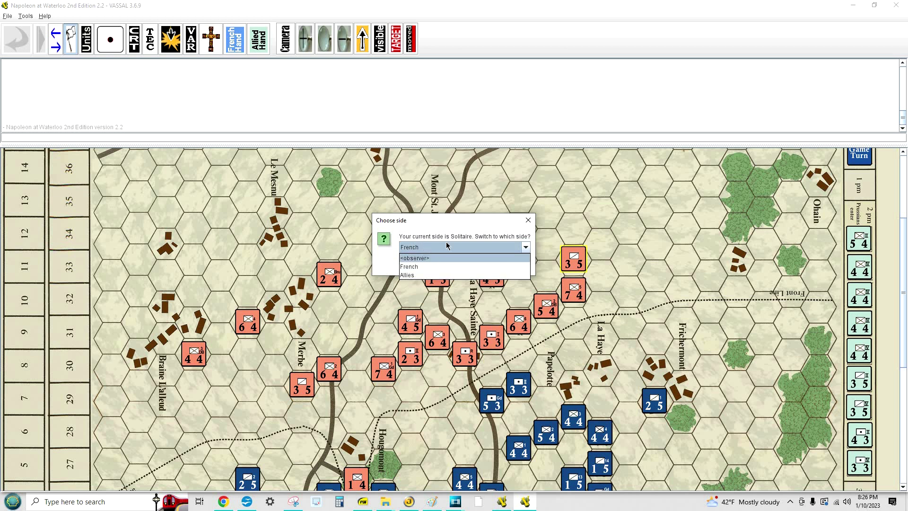
pyautogui.click(528, 223)
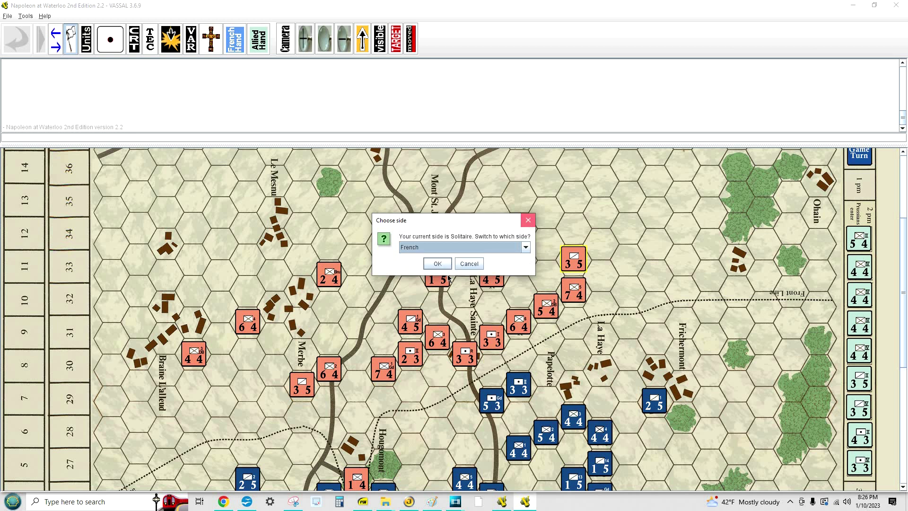
pyautogui.click(527, 223)
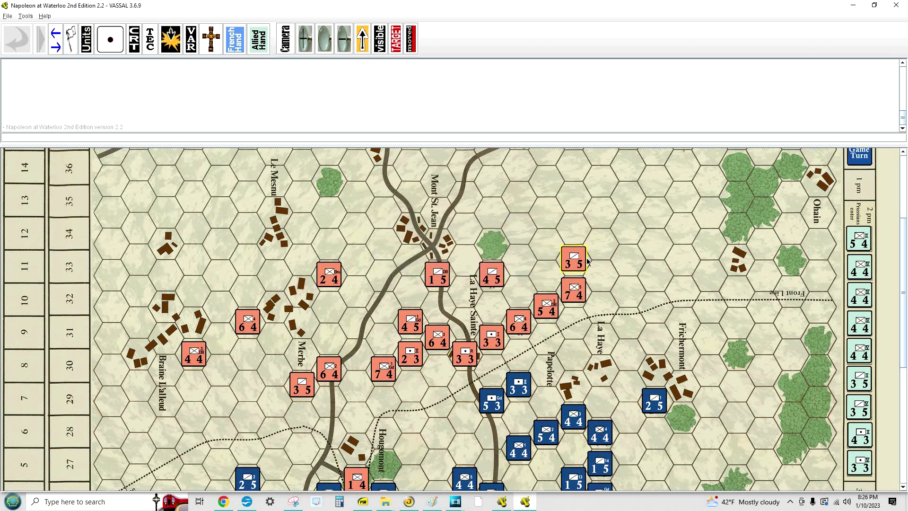
# Roll the die, check the combat results table, and move the 3-5 cavalry one hex right.
pyautogui.click(110, 39)
pyautogui.click(132, 47)
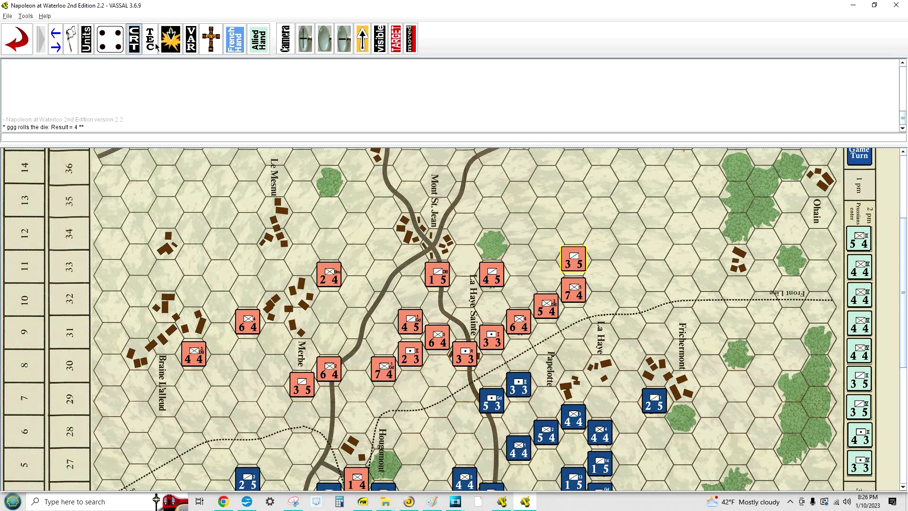
pyautogui.click(688, 88)
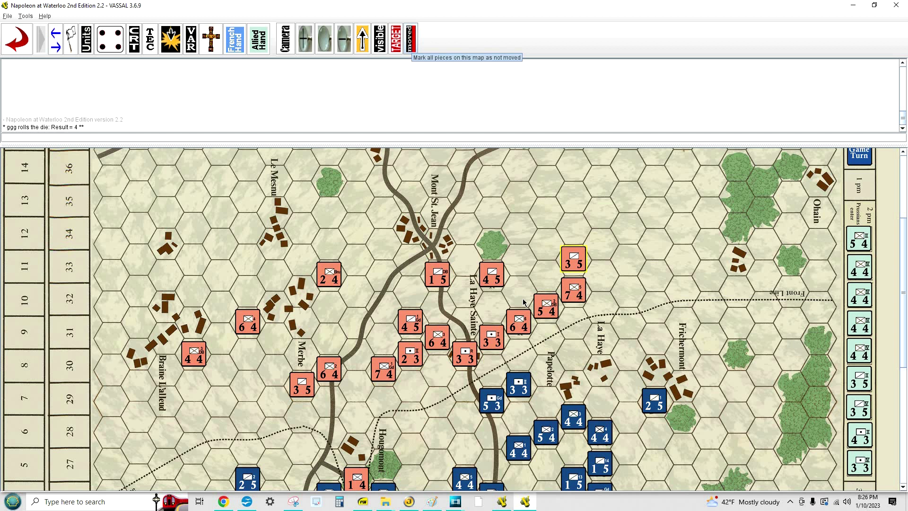
pyautogui.moveTo(578, 264); pyautogui.dragTo(633, 257)
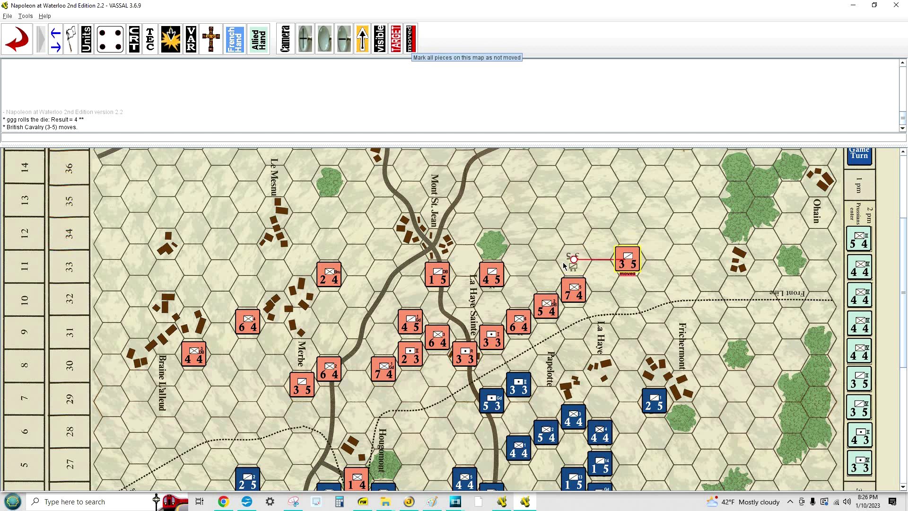
pyautogui.click(411, 43)
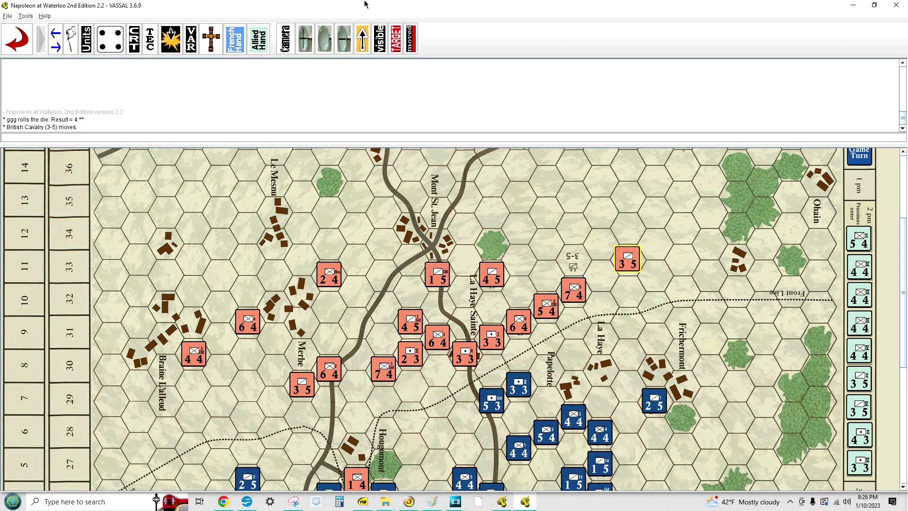
# Zoom the map in twice and back out, then cancel saving a map image.
pyautogui.click(302, 44)
pyautogui.click(302, 44)
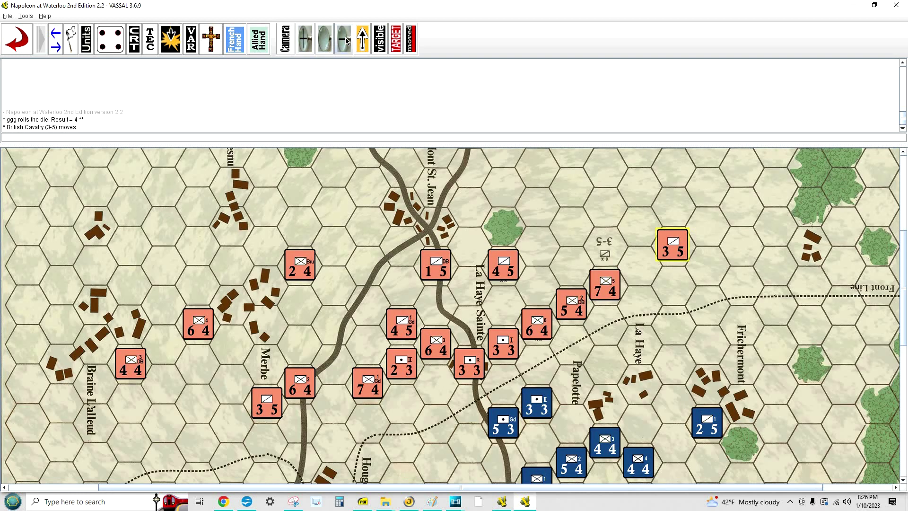
pyautogui.click(349, 41)
pyautogui.click(349, 41)
pyautogui.click(286, 46)
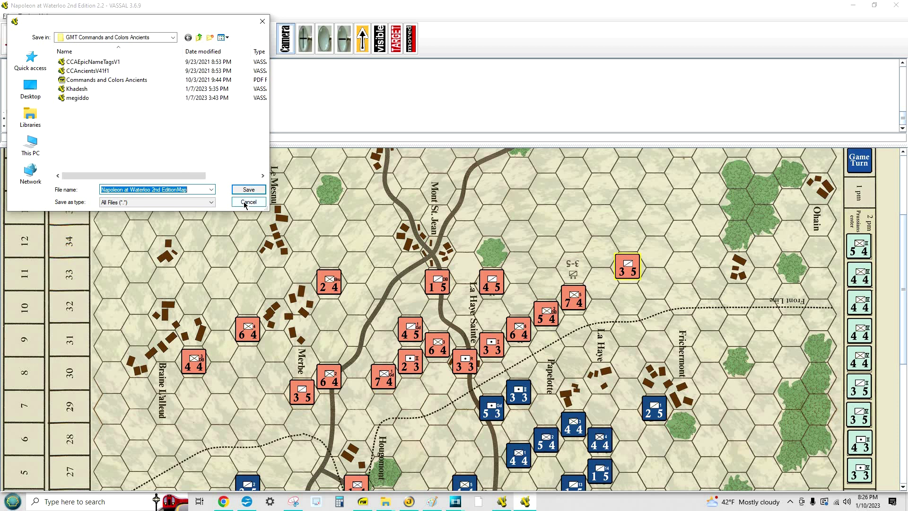
pyautogui.click(245, 205)
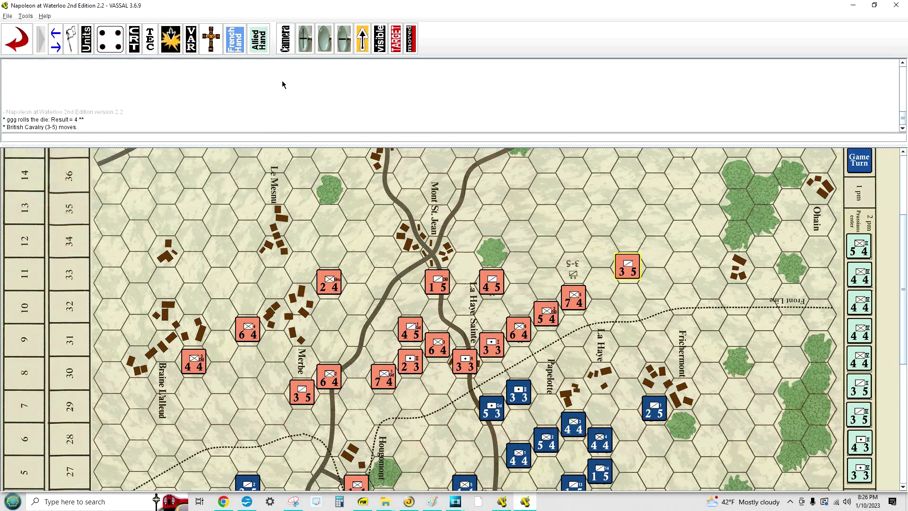